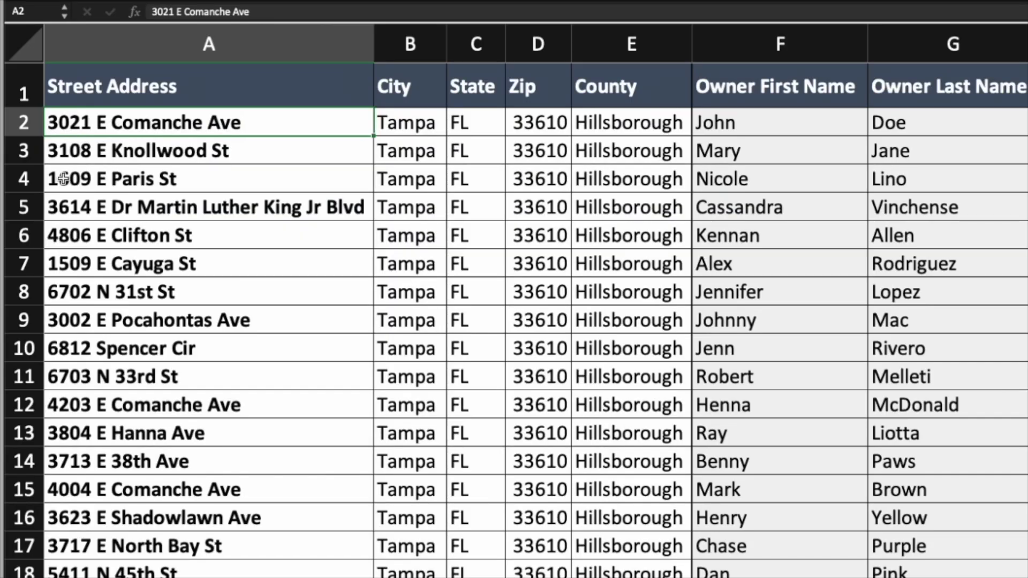
Check the Excel header row from Street Address to Owner Last Name, then return to the browser
{"action": "left_click", "coordinate": [163, 81]}
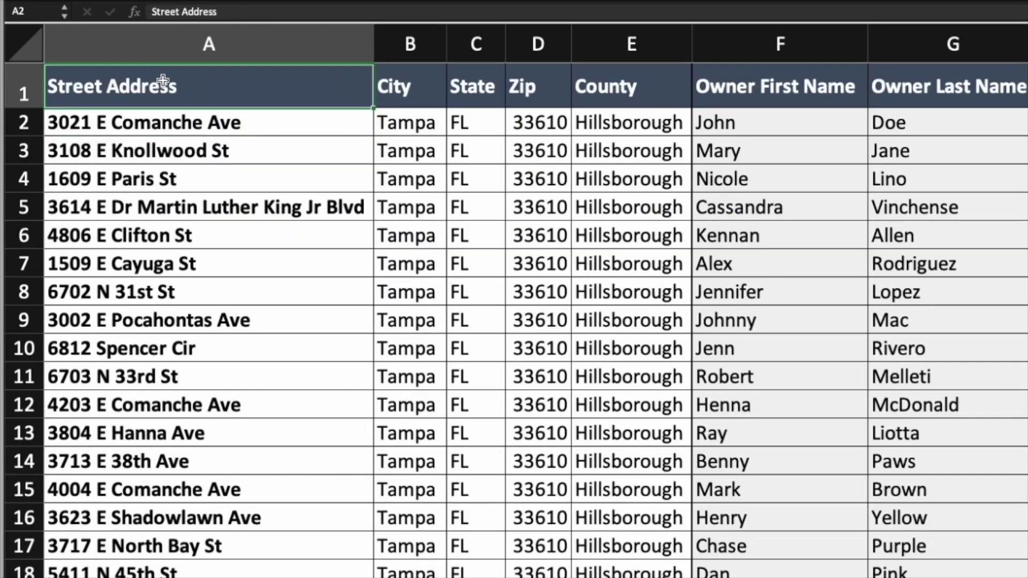
{"action": "key", "text": "Right"}
{"action": "key", "text": "Right"}
{"action": "key", "text": "Right"}
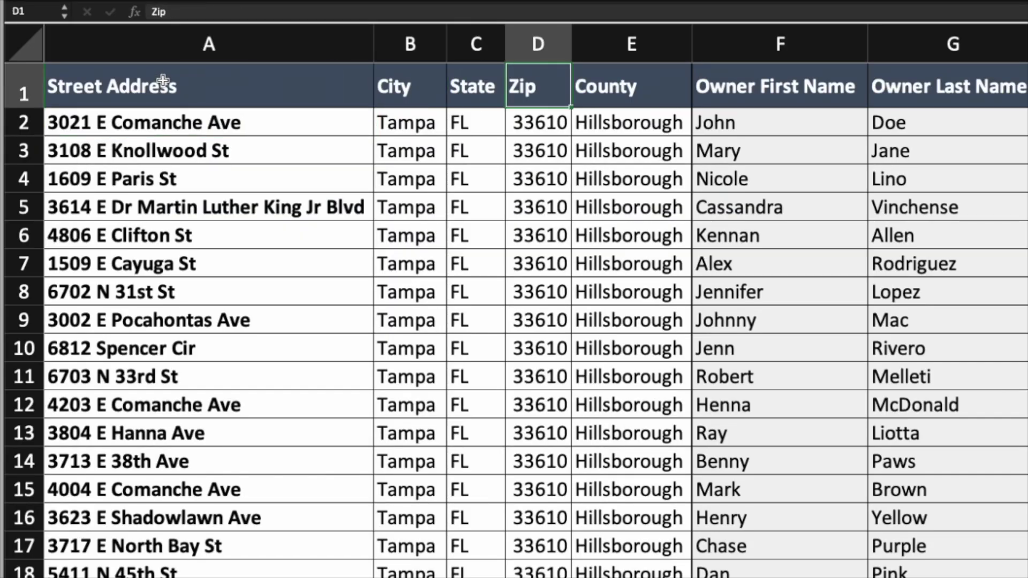
{"action": "key", "text": "Right"}
{"action": "key", "text": "Right"}
{"action": "key", "text": "Right"}
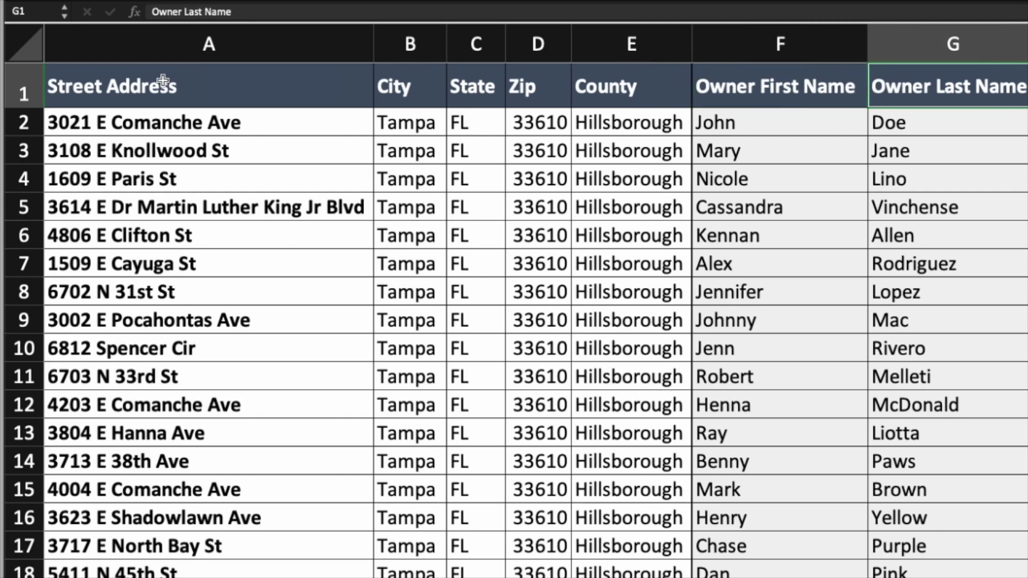
{"action": "key", "text": "Right"}
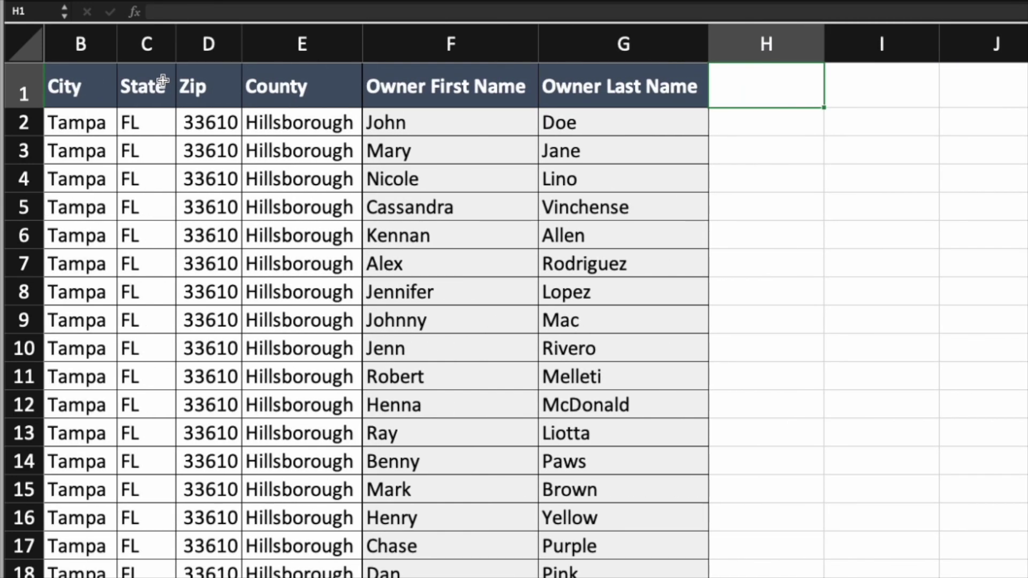
{"action": "key", "text": "Home"}
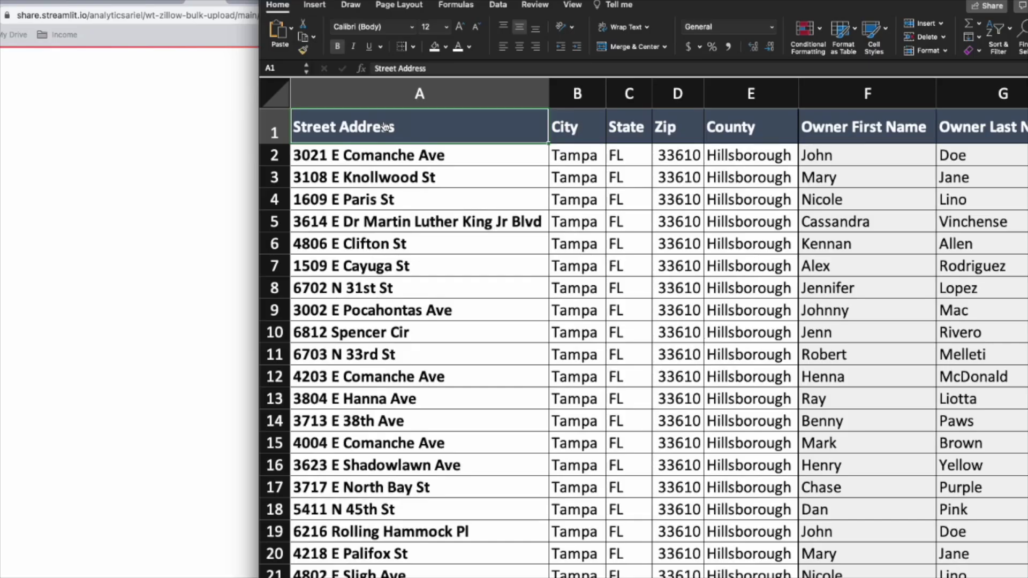
{"action": "key", "text": "super+Tab"}
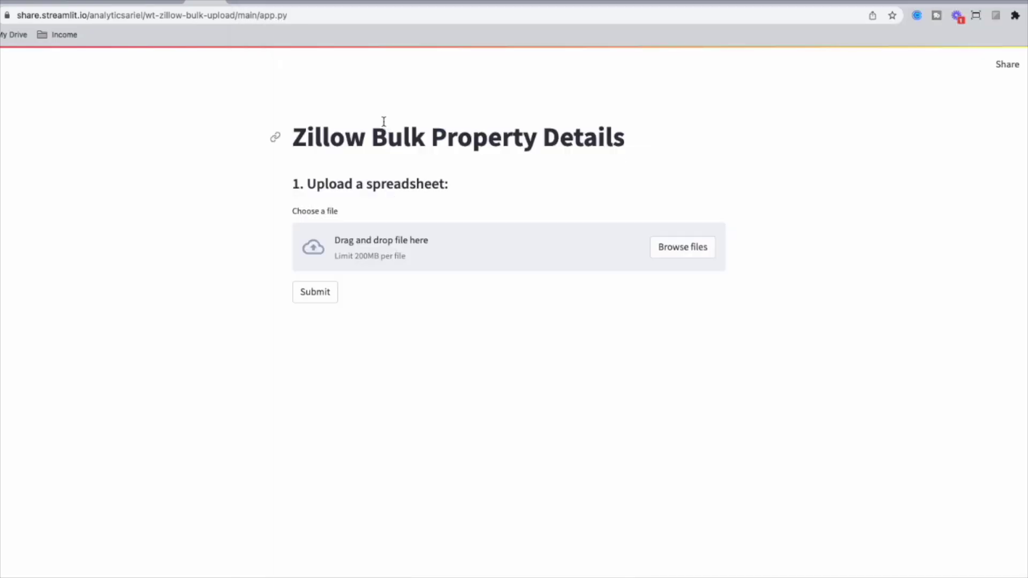
Upload AnalyticsAriel_ZillowBulkUpload_Demo.csv and submit it for a 100-record, $10.0 preview
{"action": "key", "text": "super+Tab"}
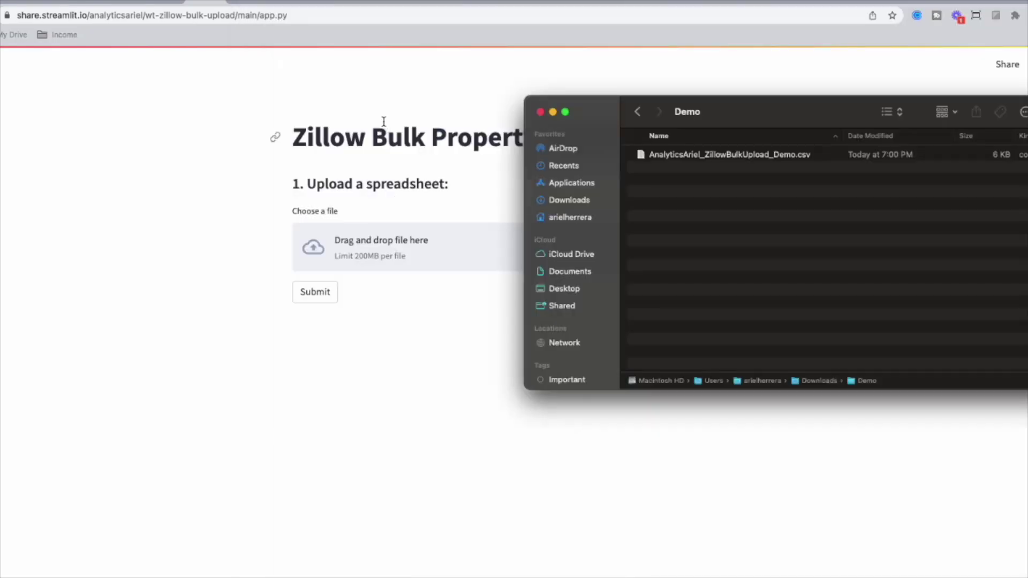
{"action": "left_click", "coordinate": [693, 156]}
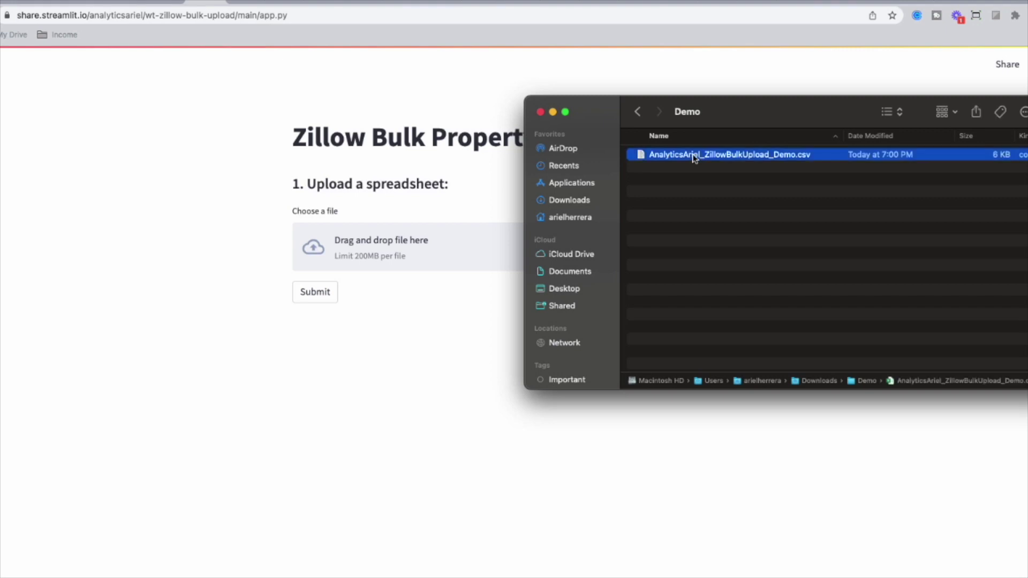
{"action": "left_click_drag", "start_coordinate": [757, 159], "coordinate": [404, 252]}
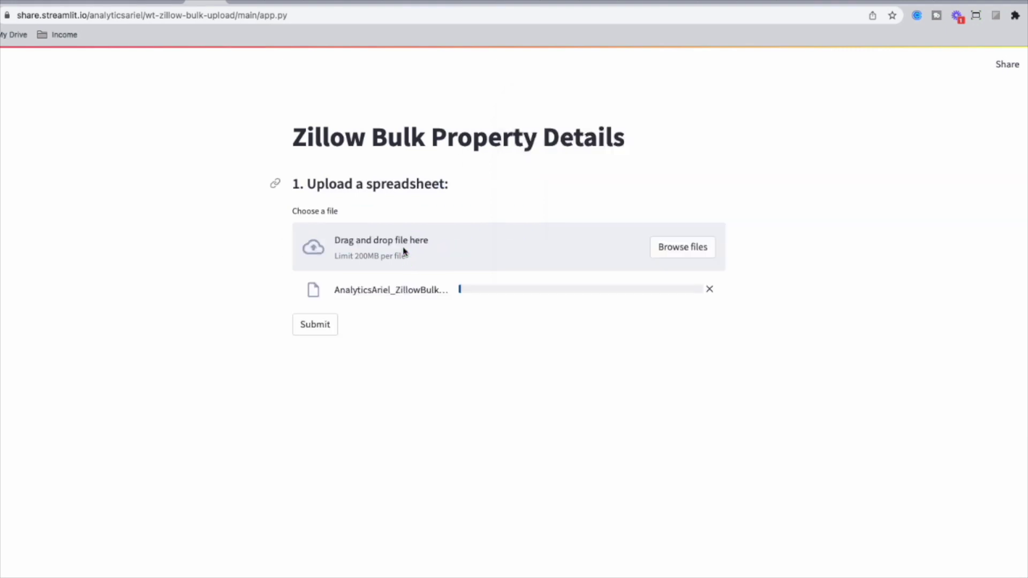
{"action": "left_click", "coordinate": [307, 327]}
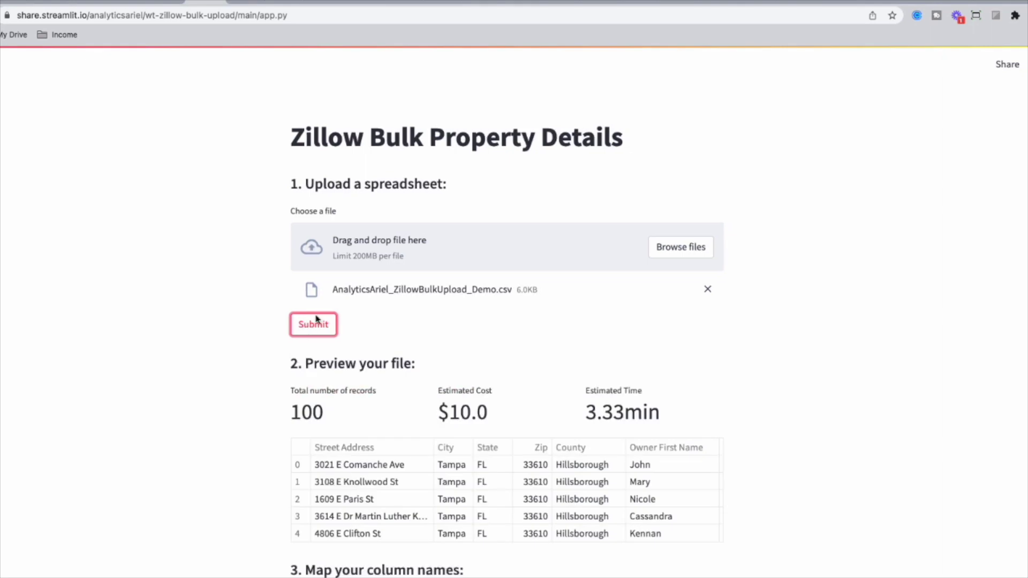
Map the City, State and Zip Code fields to their matching spreadsheet columns
{"action": "scroll", "coordinate": [837, 444], "scroll_direction": "down", "scroll_amount": 5}
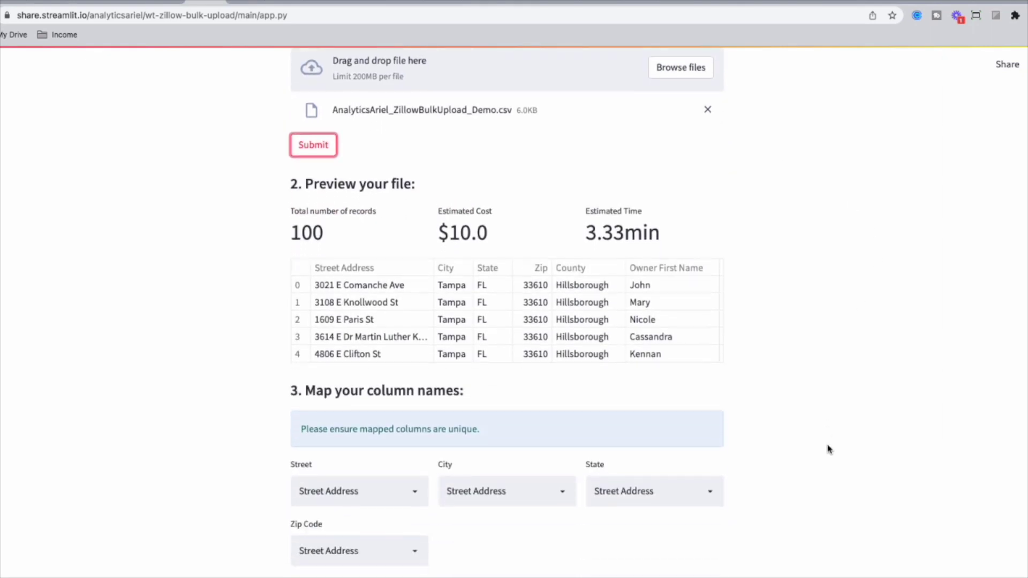
{"action": "scroll", "coordinate": [828, 449], "scroll_direction": "down", "scroll_amount": 2}
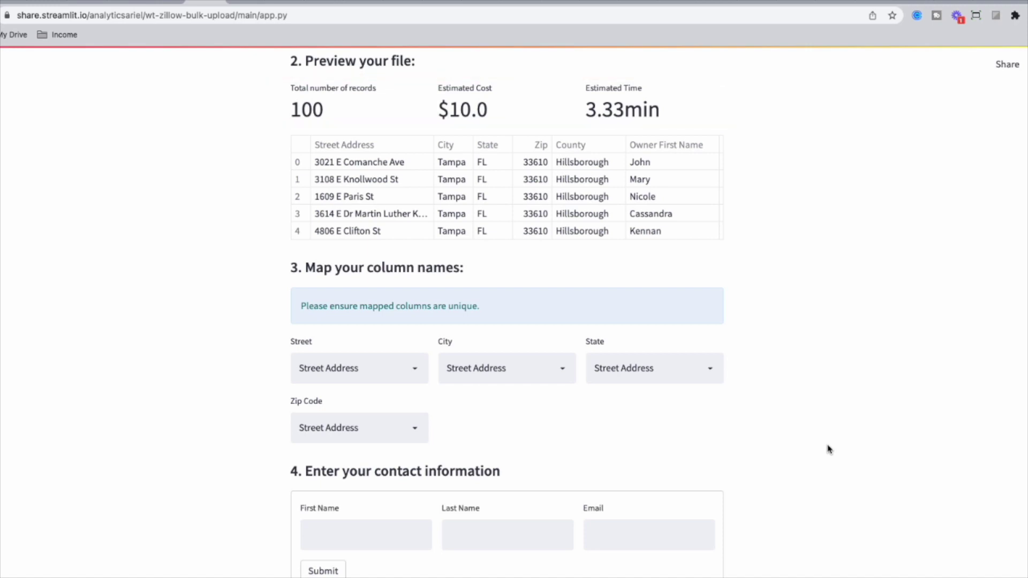
{"action": "left_click", "coordinate": [420, 376]}
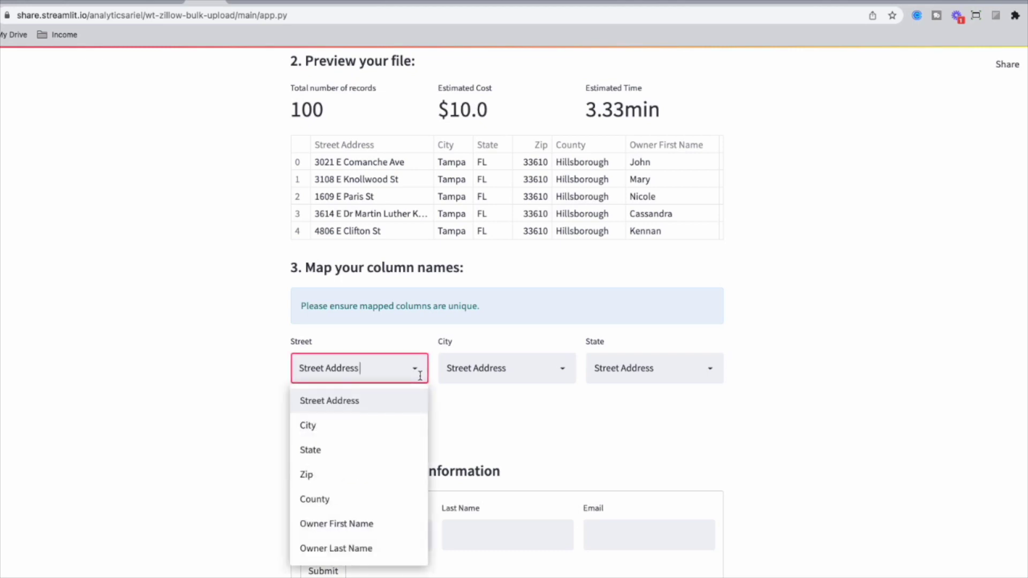
{"action": "left_click", "coordinate": [561, 373]}
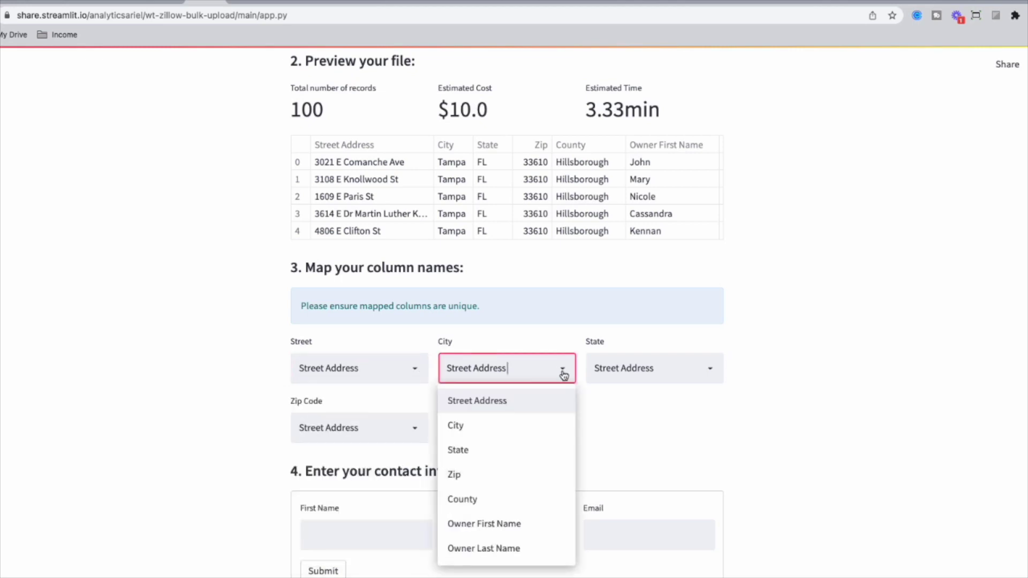
{"action": "left_click", "coordinate": [513, 432]}
{"action": "left_click", "coordinate": [711, 377]}
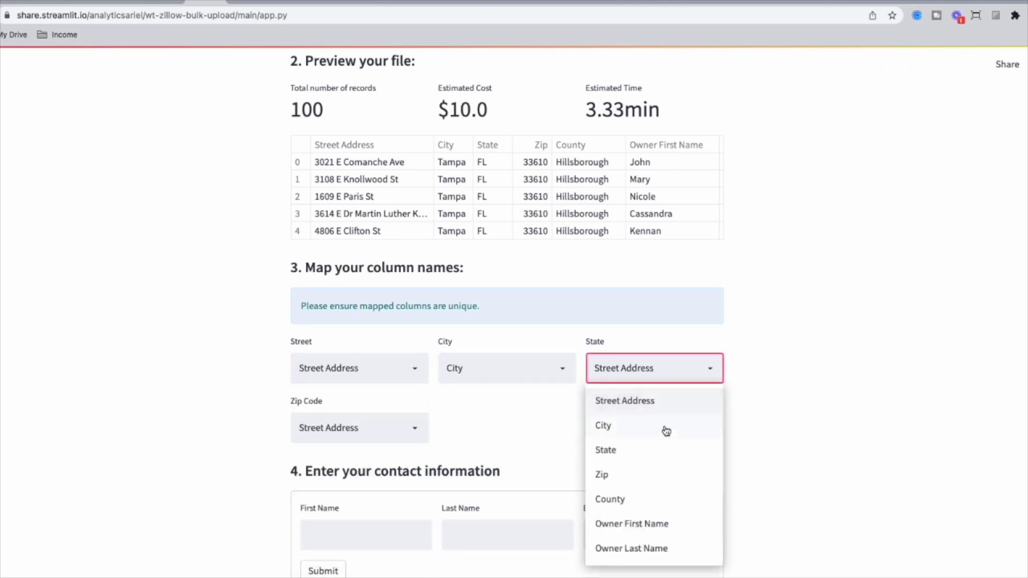
{"action": "left_click", "coordinate": [649, 452]}
{"action": "left_click", "coordinate": [412, 429]}
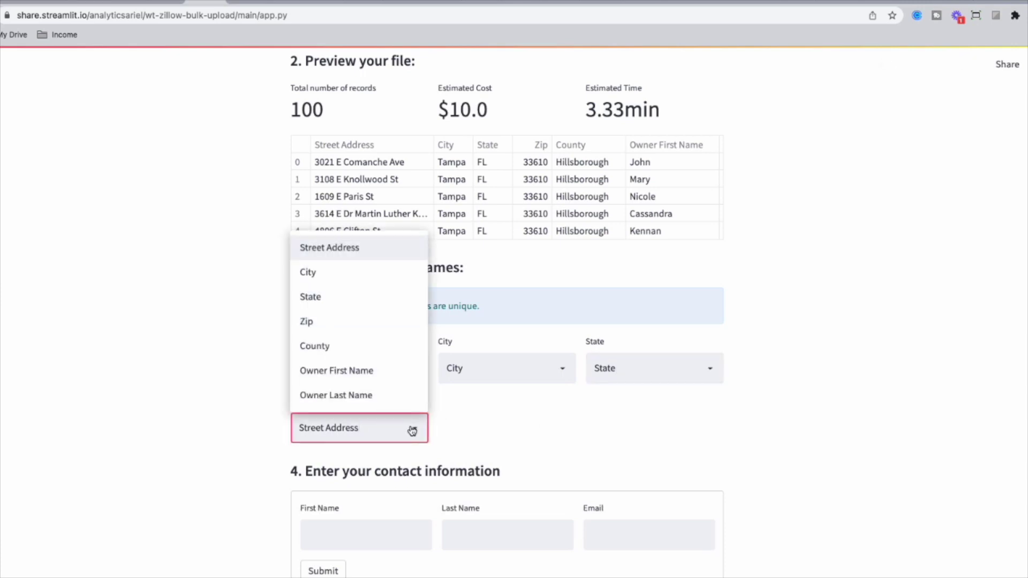
{"action": "left_click", "coordinate": [376, 322]}
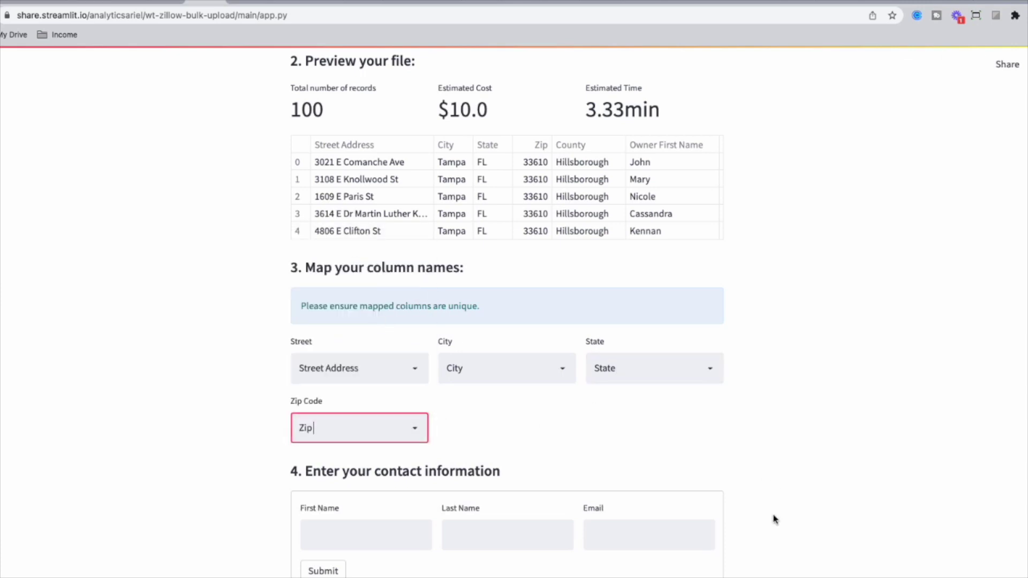
Enter the first name and e-mail contact details, submit, and open the payment link
{"action": "key", "text": "Tab"}
{"action": "type", "text": "Ariel"}
{"action": "key", "text": "Tab"}
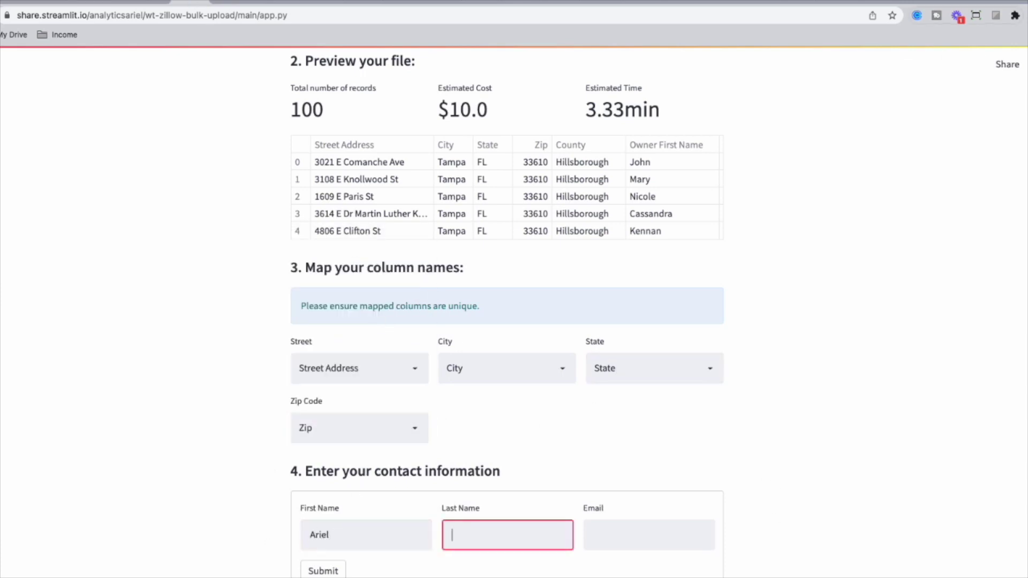
{"action": "key", "text": "Tab"}
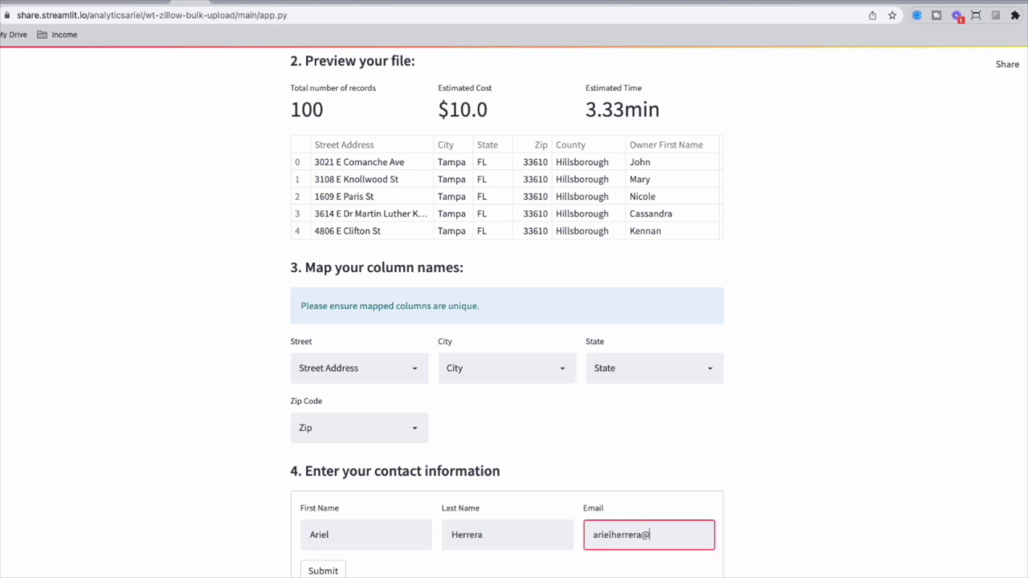
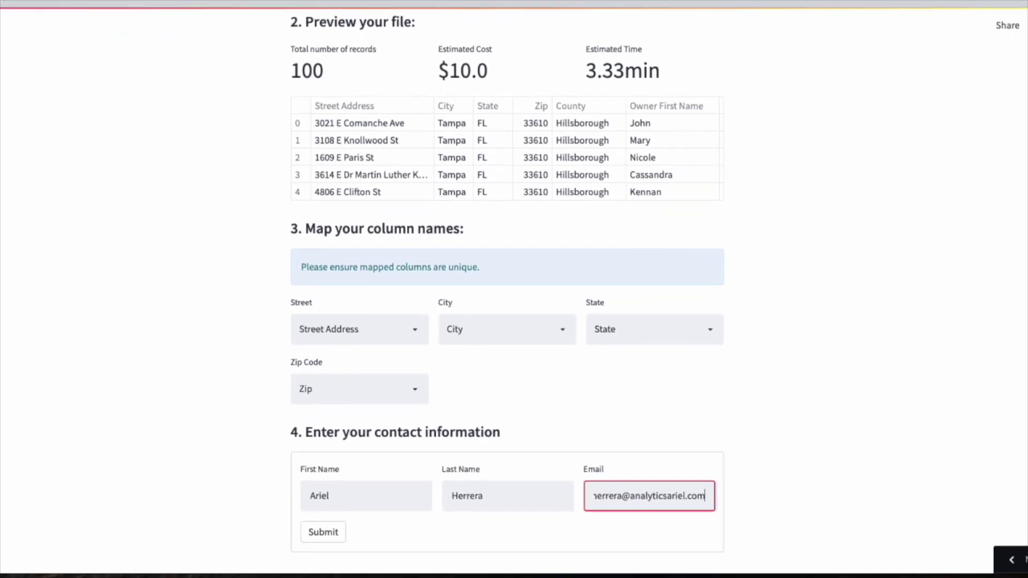
{"action": "left_click", "coordinate": [320, 532]}
{"action": "scroll", "coordinate": [344, 555], "scroll_direction": "down", "scroll_amount": 2}
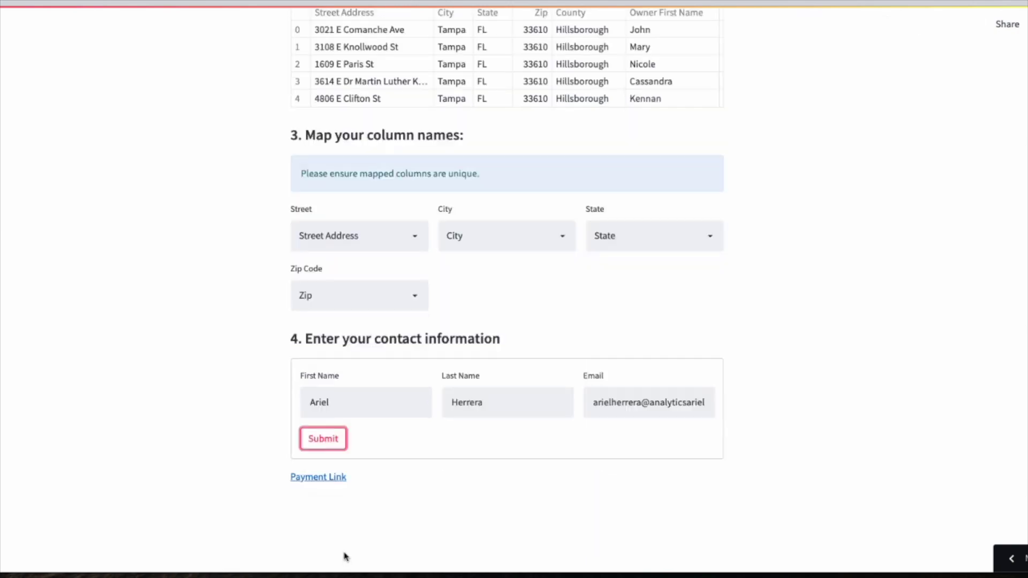
{"action": "left_click", "coordinate": [320, 479]}
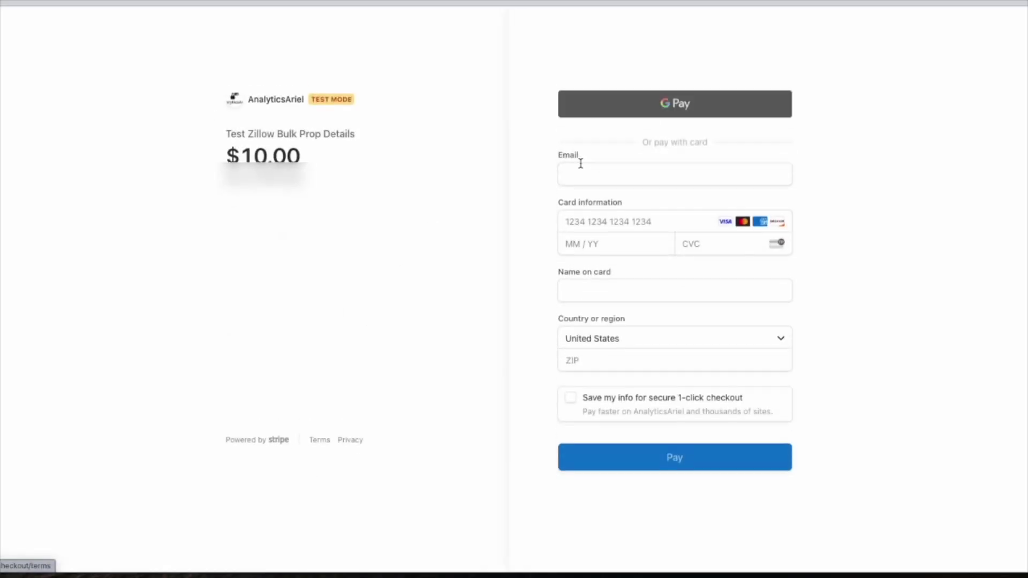
Pay the $10.00 checkout using the e-mail, test card number, cardholder name and billing ZIP
{"action": "left_click", "coordinate": [595, 185]}
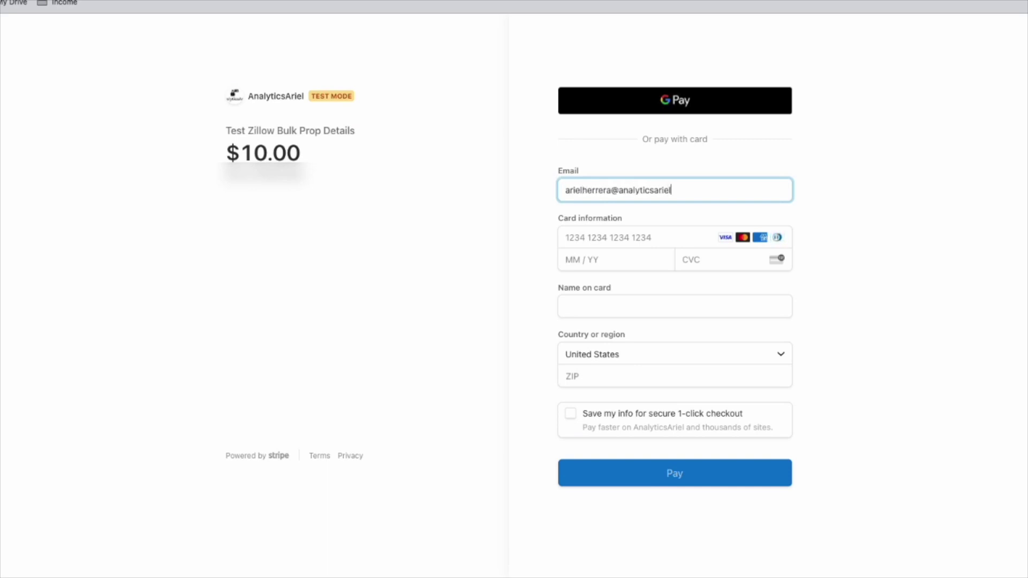
{"action": "key", "text": "Tab"}
{"action": "type", "text": "42424242424242420"}
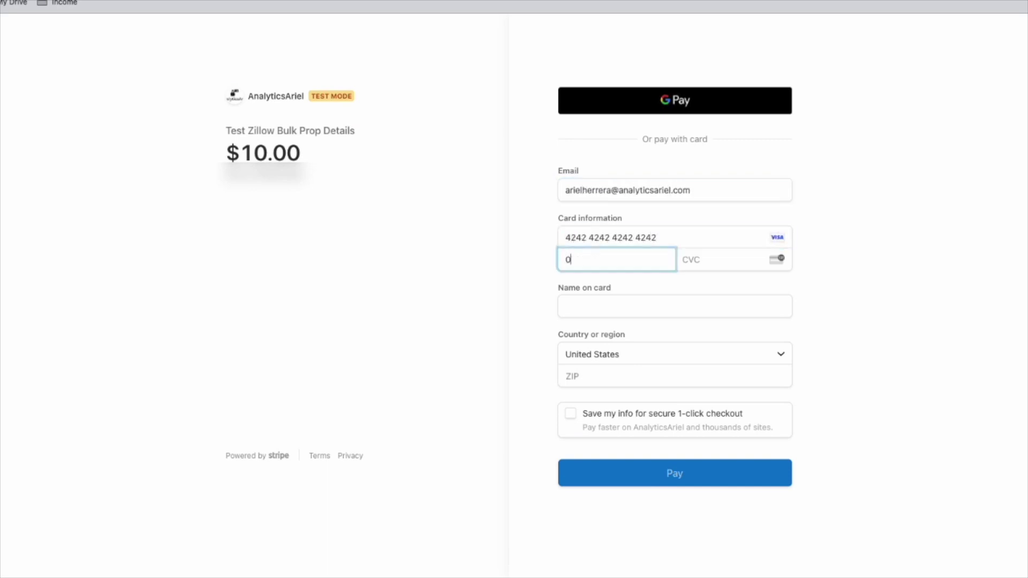
{"action": "type", "text": "334"}
{"action": "type", "text": "834"}
{"action": "key", "text": "Tab"}
{"action": "type", "text": "Ariel Herrera"}
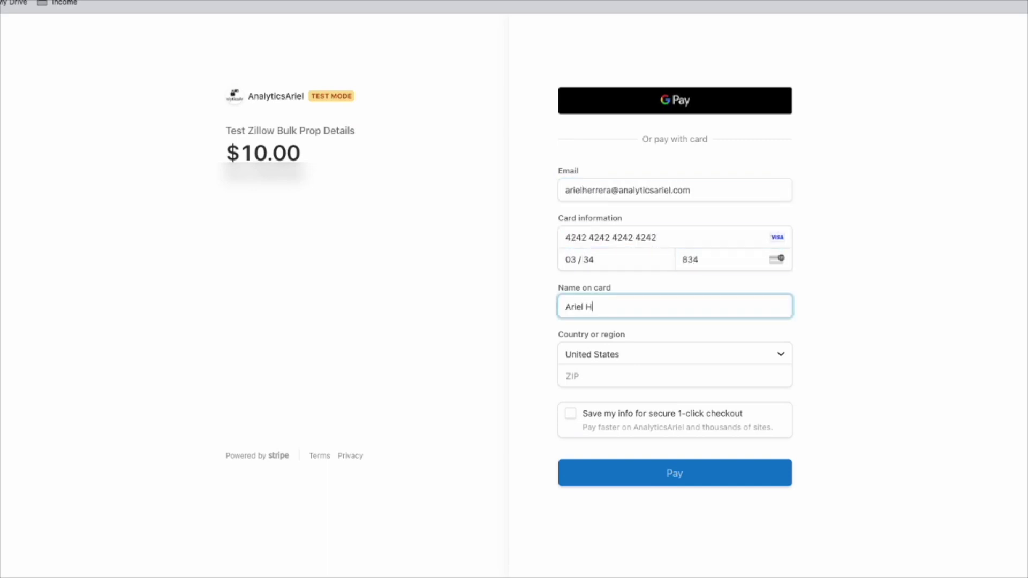
{"action": "key", "text": "Tab"}
{"action": "type", "text": "09921"}
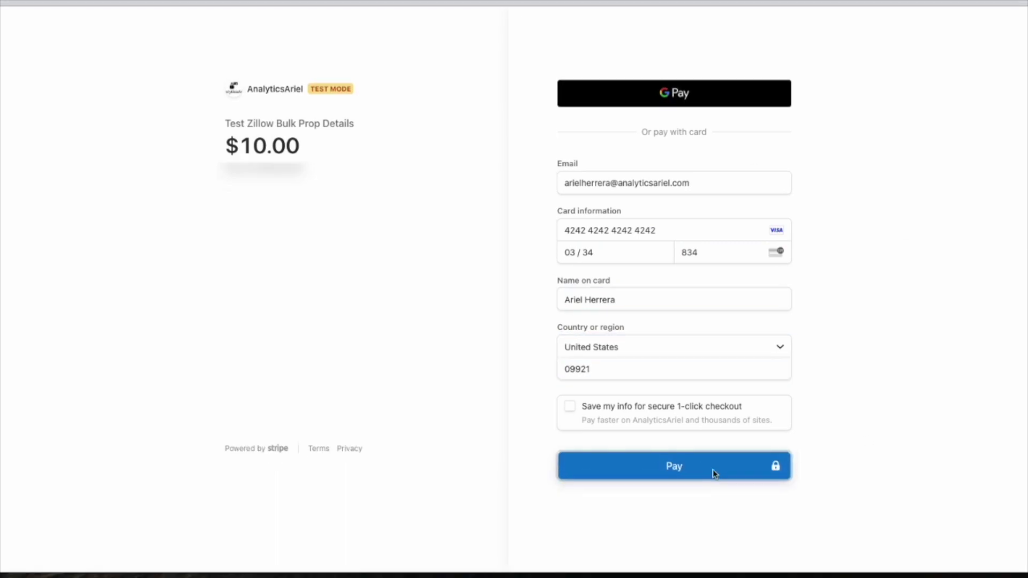
{"action": "left_click", "coordinate": [713, 477]}
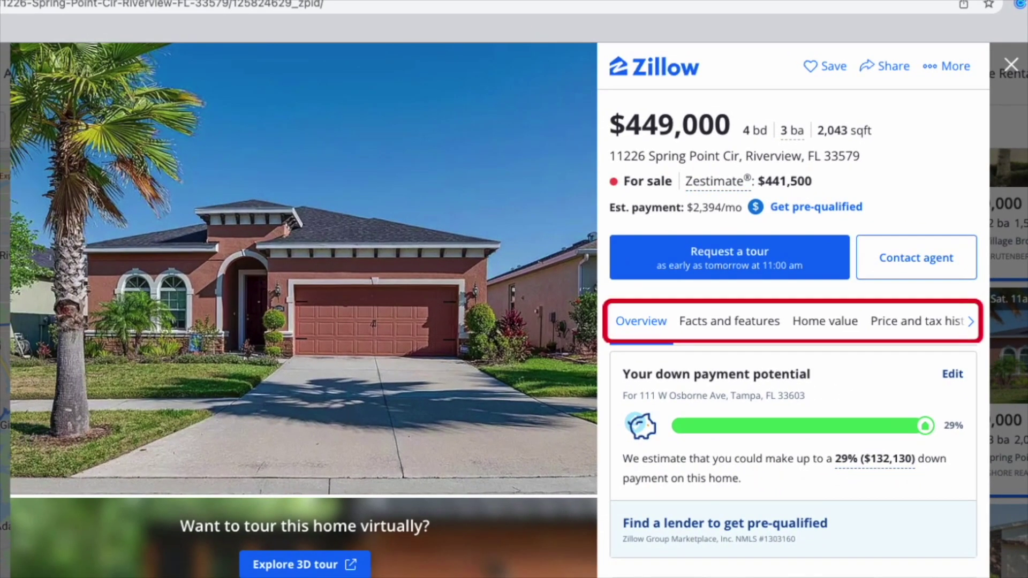
{"action": "left_click", "coordinate": [754, 323]}
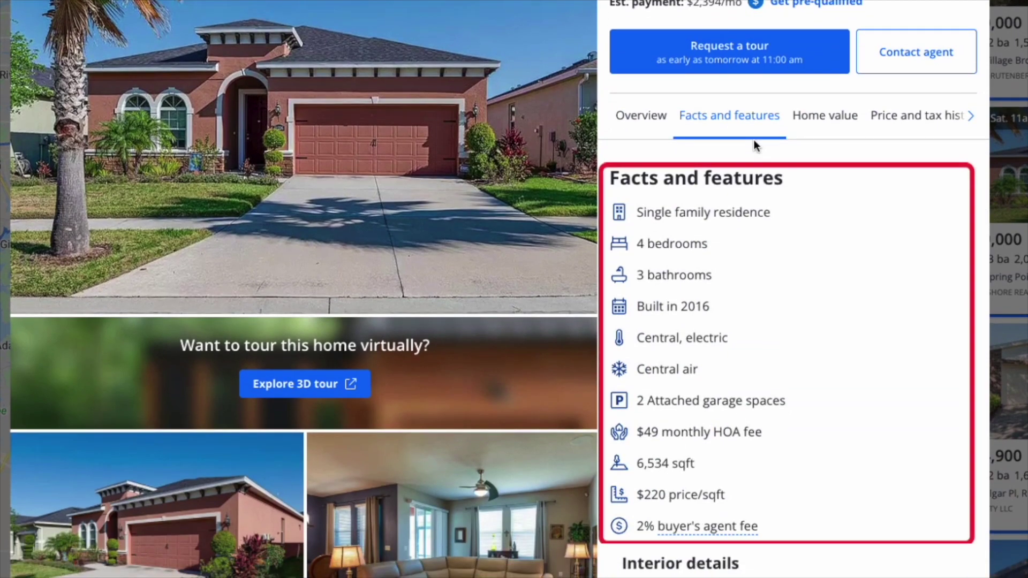
{"action": "scroll", "coordinate": [958, 557], "scroll_direction": "down", "scroll_amount": 8}
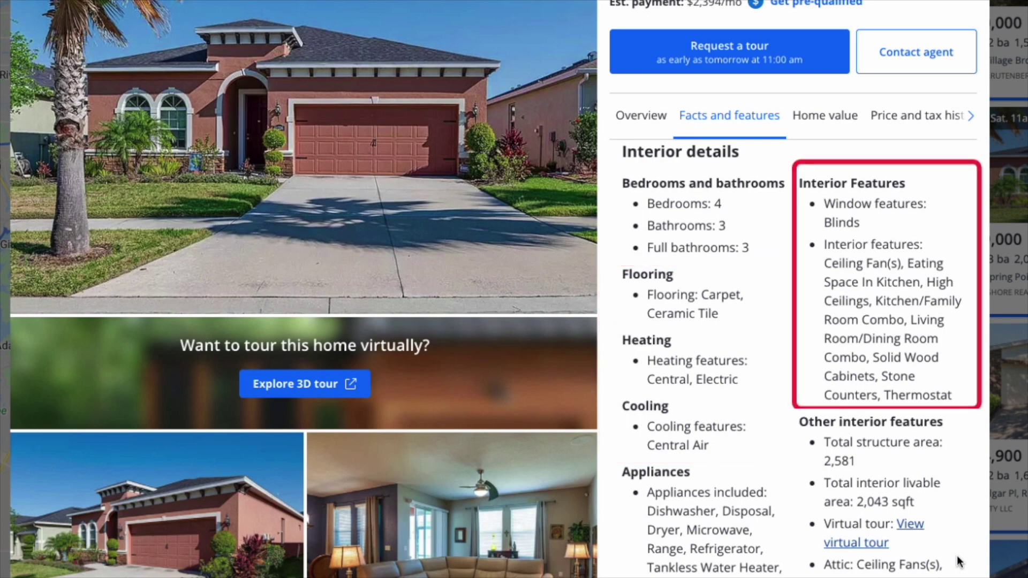
{"action": "scroll", "coordinate": [958, 561], "scroll_direction": "down", "scroll_amount": 4}
{"action": "scroll", "coordinate": [958, 561], "scroll_direction": "down", "scroll_amount": 7}
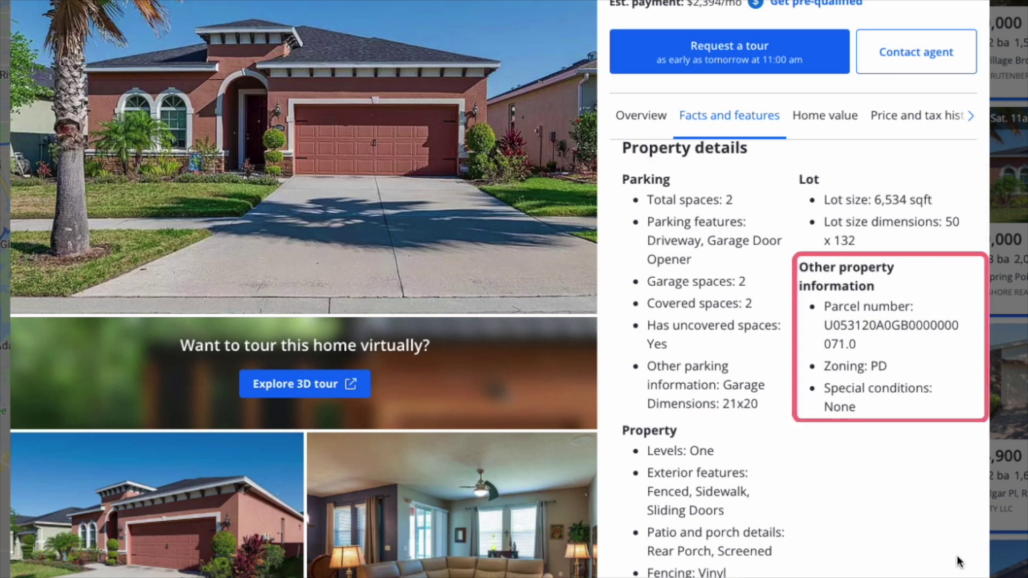
{"action": "left_click", "coordinate": [936, 116]}
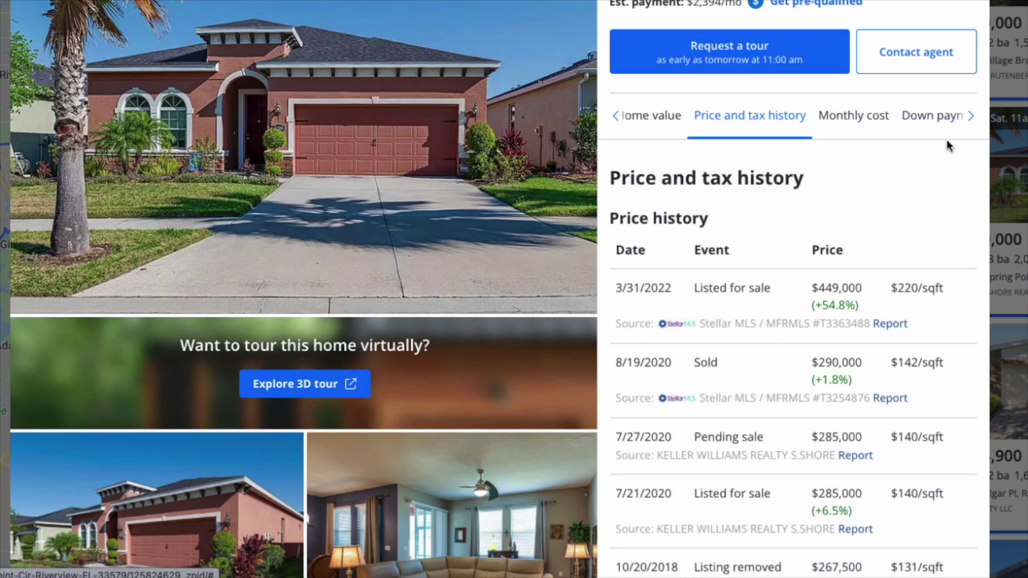
{"action": "scroll", "coordinate": [979, 391], "scroll_direction": "down", "scroll_amount": 1}
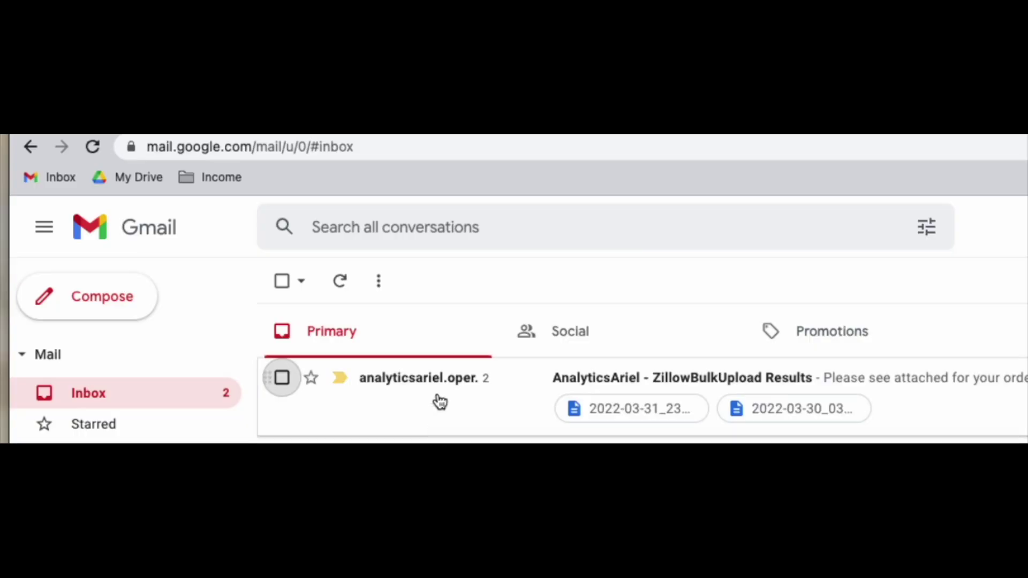
Download the results CSV from the order e-mail and open it in Excel
{"action": "left_click", "coordinate": [436, 401]}
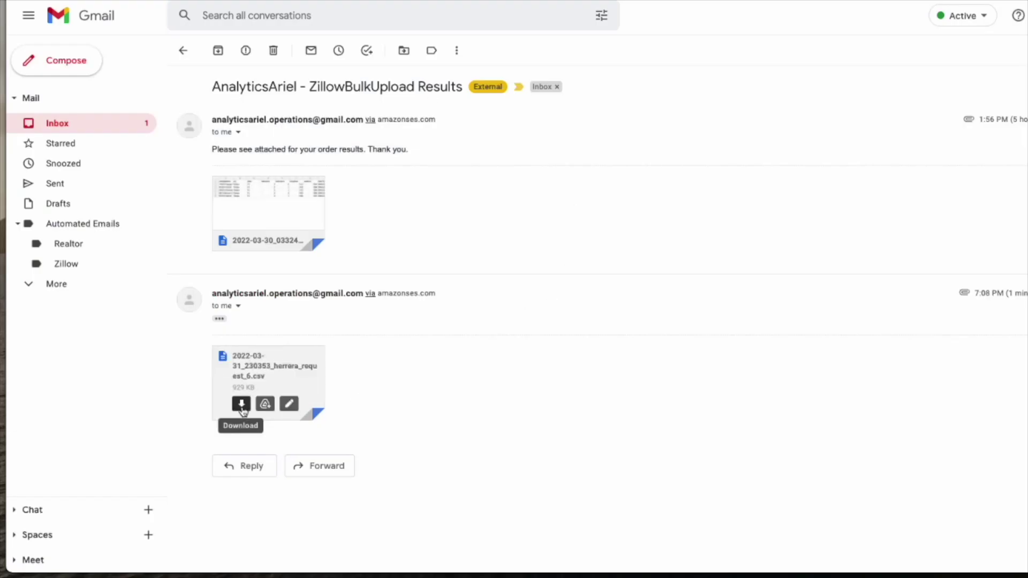
{"action": "left_click", "coordinate": [242, 406]}
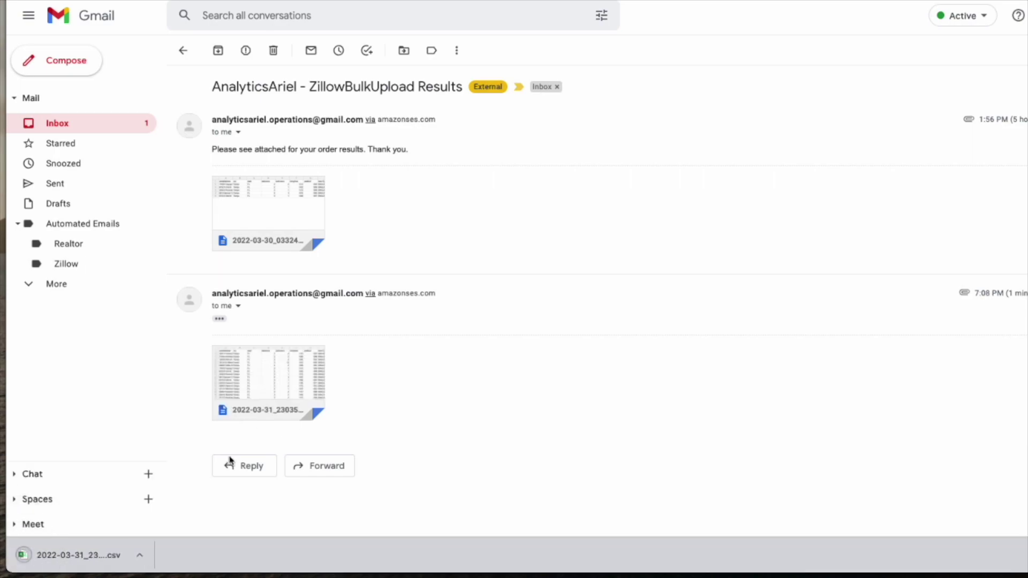
{"action": "left_click", "coordinate": [85, 567]}
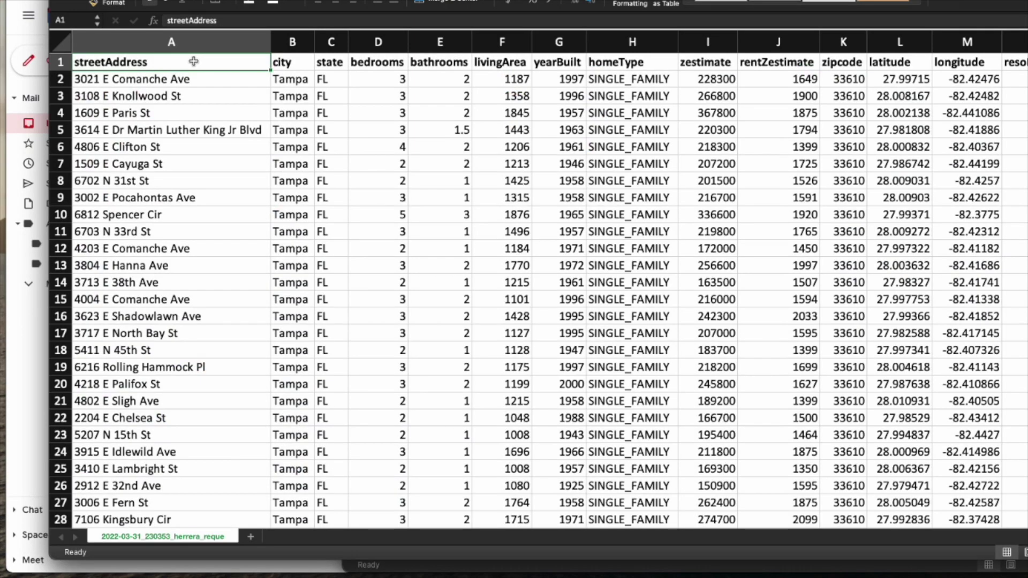
Select the zestimate and rentZestimate columns to see their averages, then scroll through the remaining columns
{"action": "left_click", "coordinate": [696, 37]}
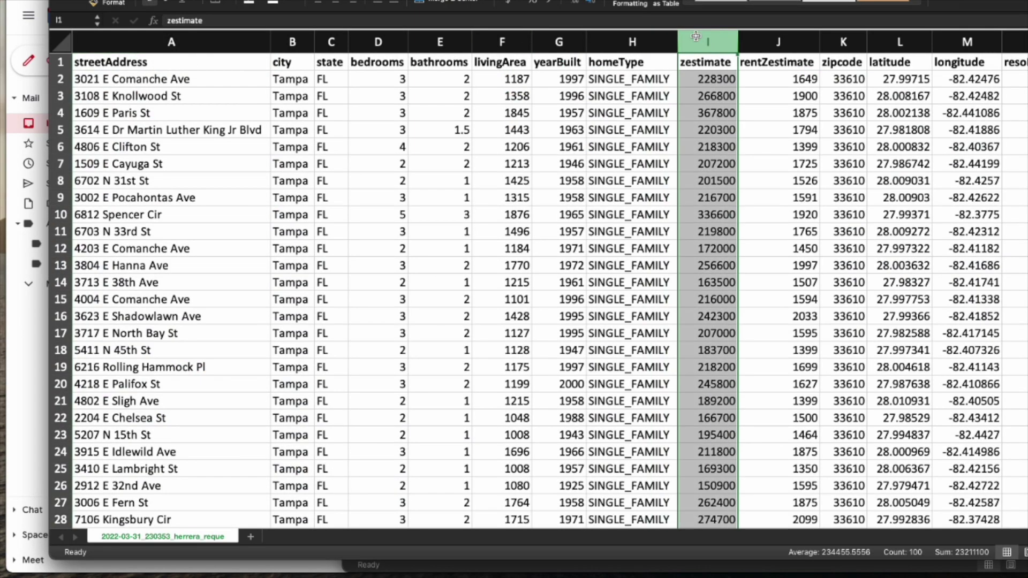
{"action": "left_click", "coordinate": [776, 43]}
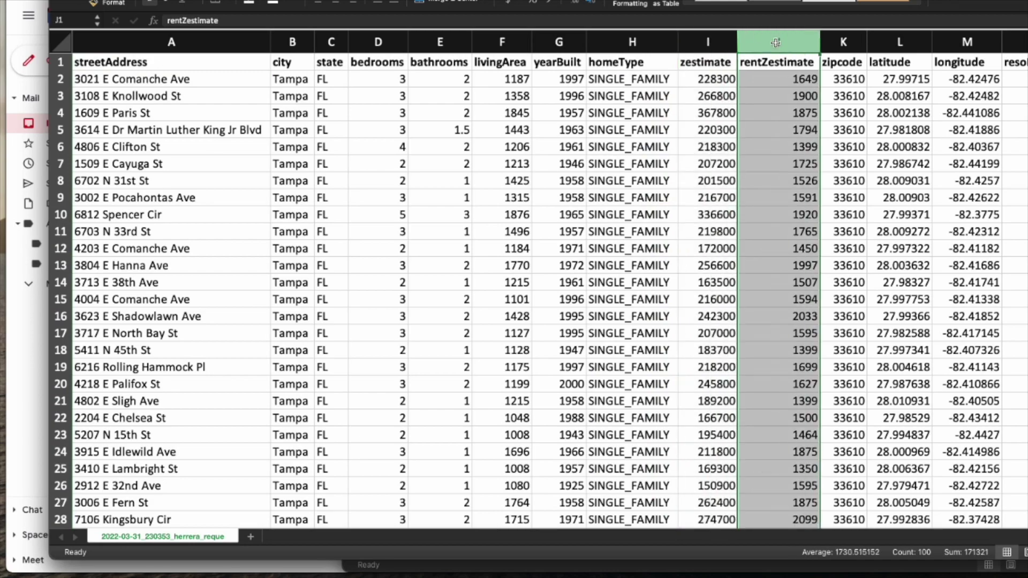
{"action": "scroll", "coordinate": [904, 62], "scroll_direction": "right", "scroll_amount": 15}
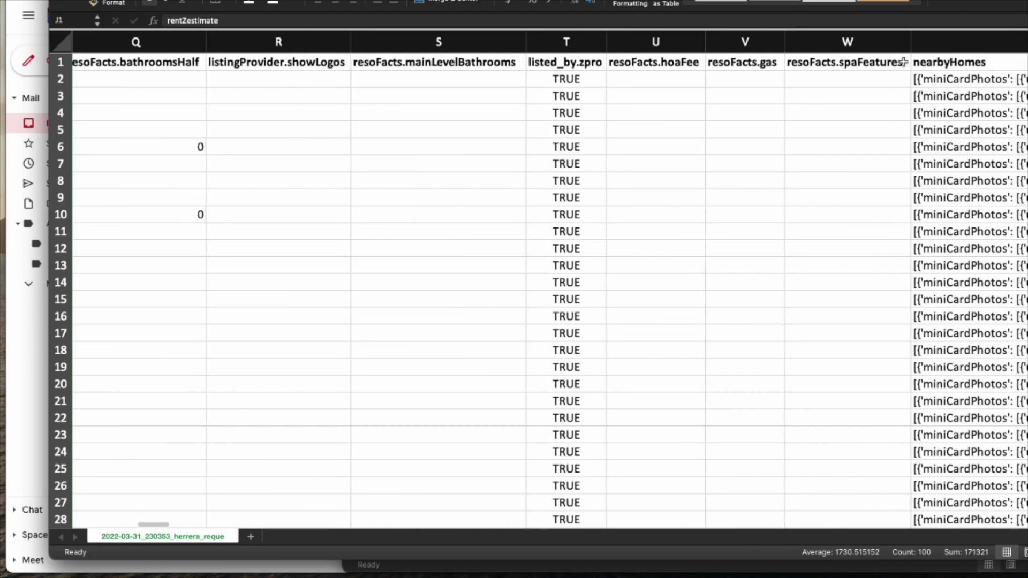
{"action": "scroll", "coordinate": [904, 62], "scroll_direction": "right", "scroll_amount": 15}
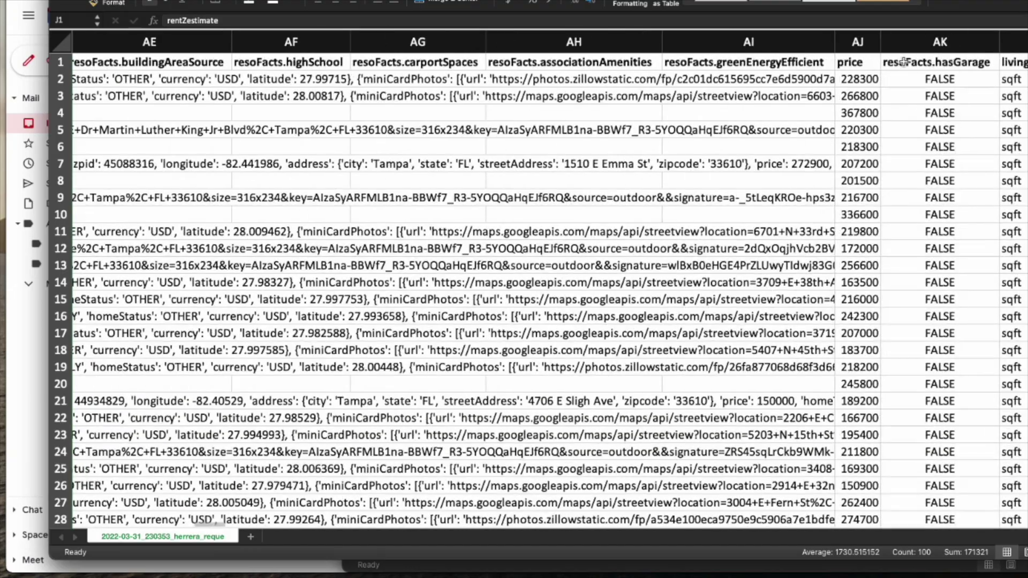
{"action": "scroll", "coordinate": [903, 62], "scroll_direction": "right", "scroll_amount": 10}
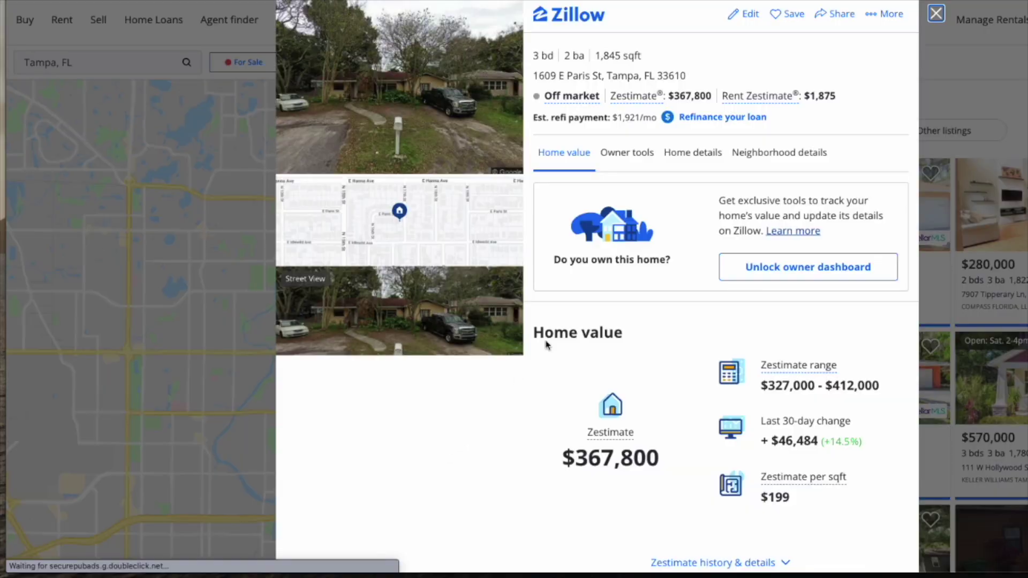
{"action": "left_click", "coordinate": [699, 159]}
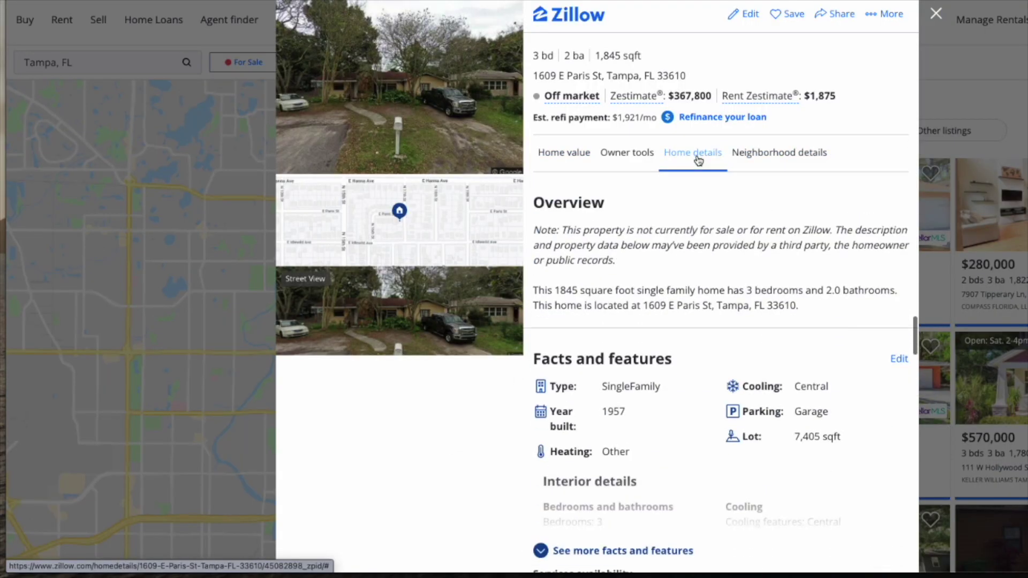
{"action": "scroll", "coordinate": [845, 444], "scroll_direction": "down", "scroll_amount": 4}
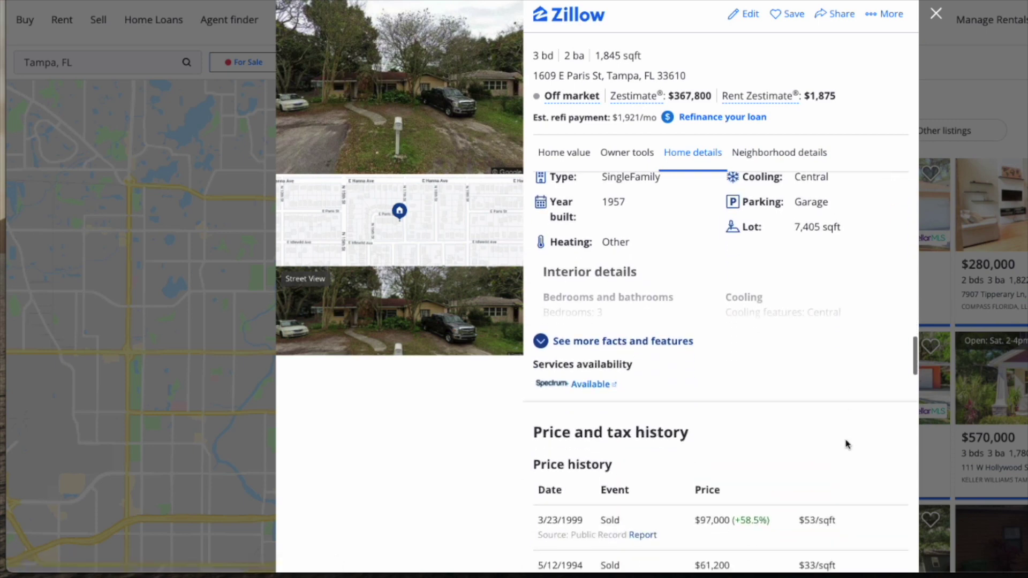
{"action": "left_click", "coordinate": [591, 326]}
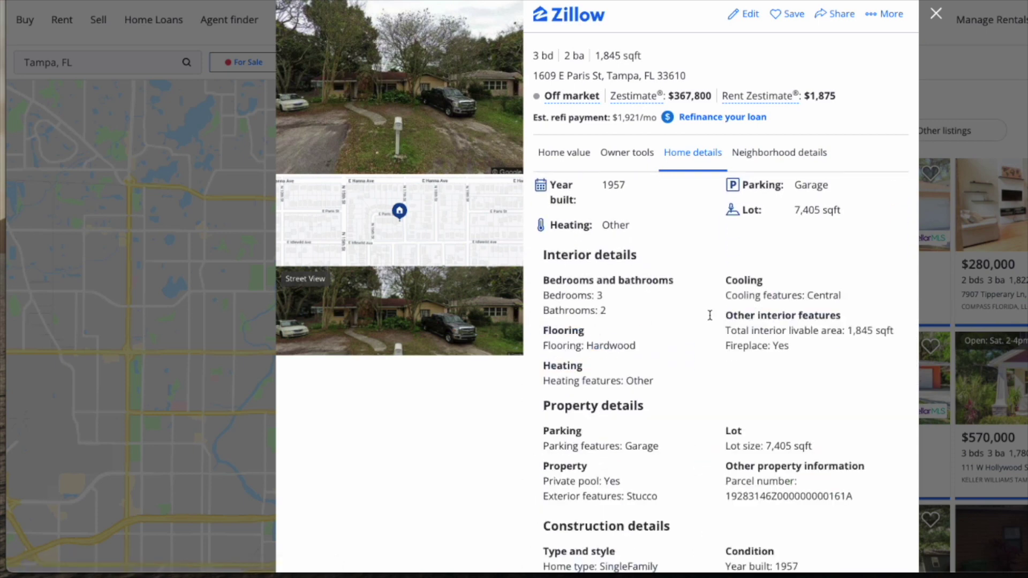
{"action": "scroll", "coordinate": [883, 423], "scroll_direction": "down", "scroll_amount": 3}
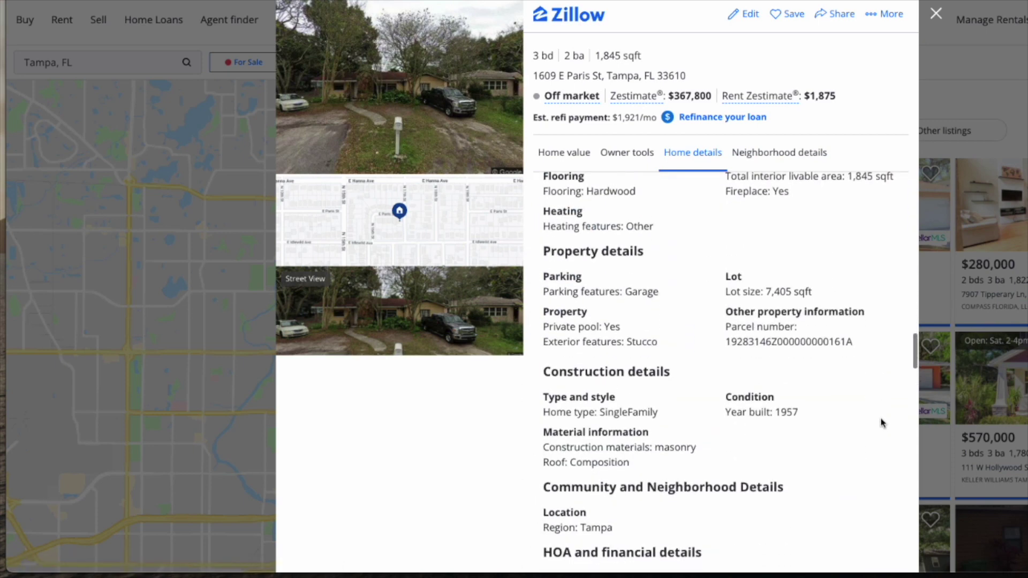
{"action": "scroll", "coordinate": [883, 423], "scroll_direction": "down", "scroll_amount": 2}
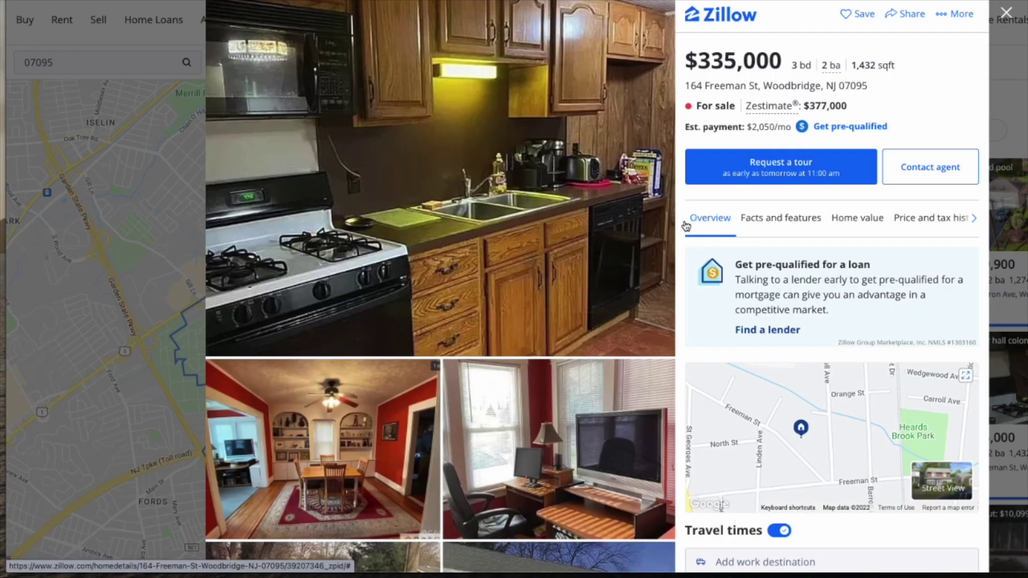
{"action": "left_click", "coordinate": [757, 219]}
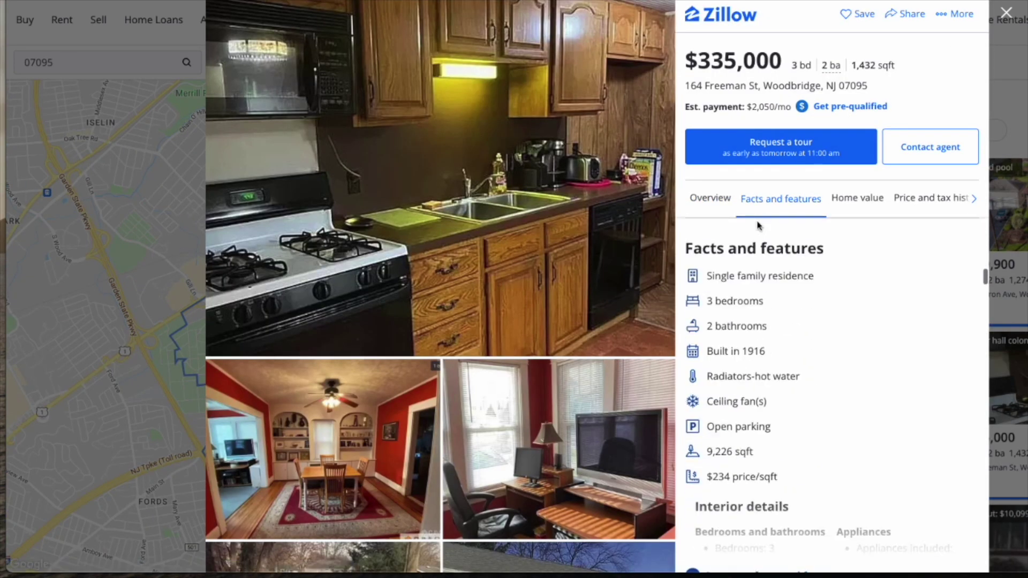
{"action": "scroll", "coordinate": [878, 443], "scroll_direction": "down", "scroll_amount": 3}
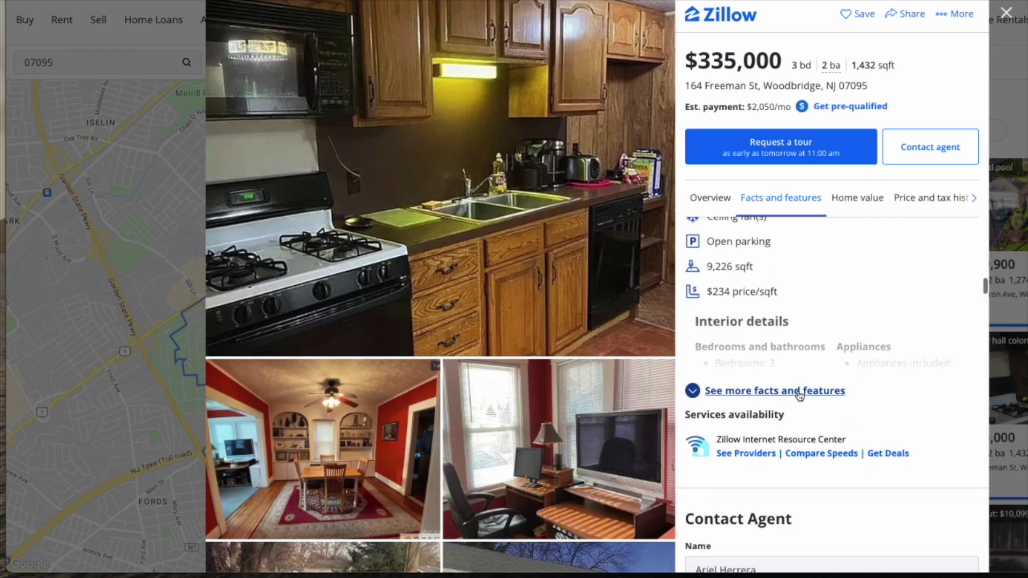
{"action": "left_click", "coordinate": [799, 395]}
{"action": "scroll", "coordinate": [827, 487], "scroll_direction": "down", "scroll_amount": 5}
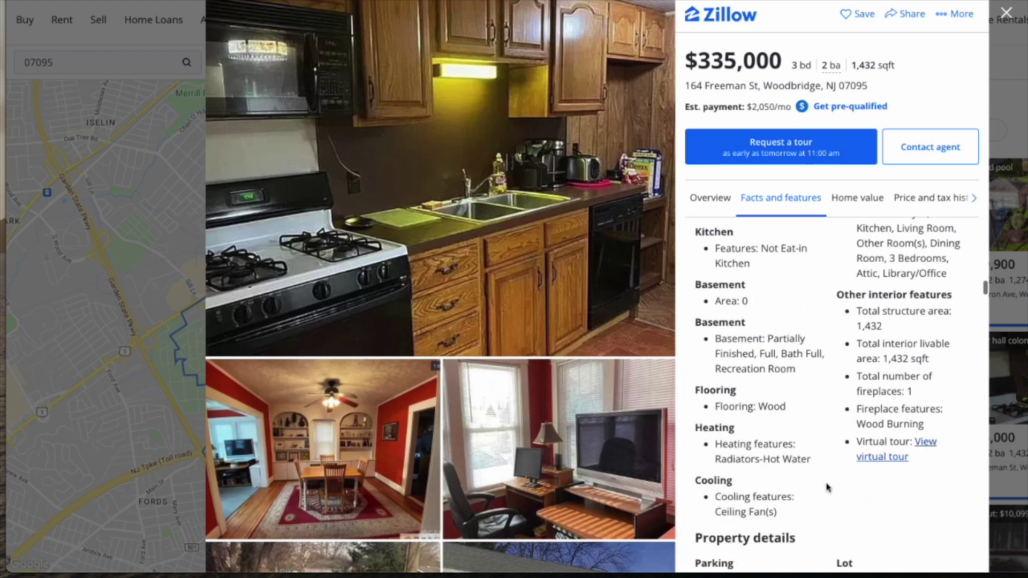
{"action": "scroll", "coordinate": [859, 448], "scroll_direction": "down", "scroll_amount": 4}
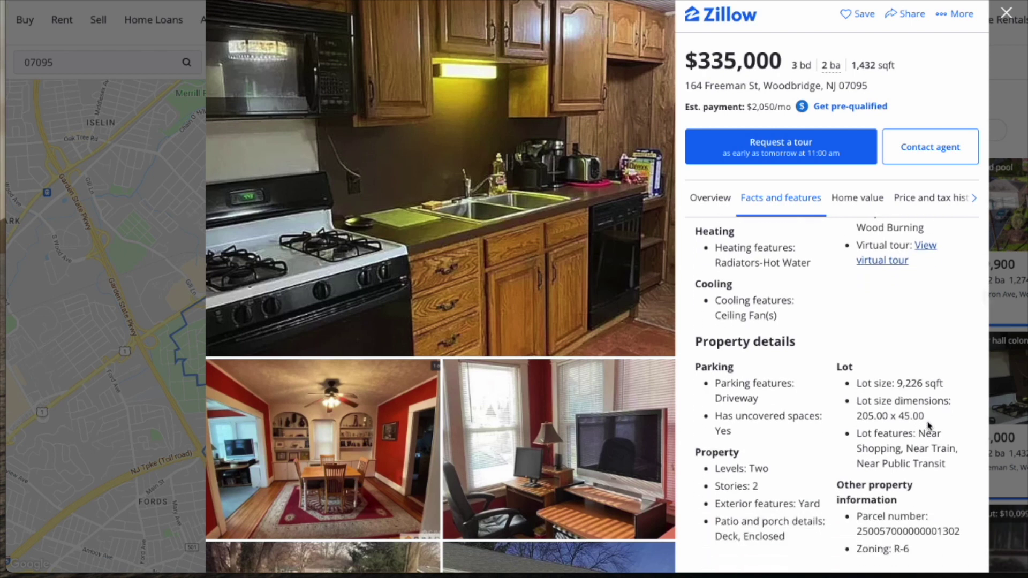
{"action": "left_click_drag", "start_coordinate": [927, 423], "coordinate": [841, 410]}
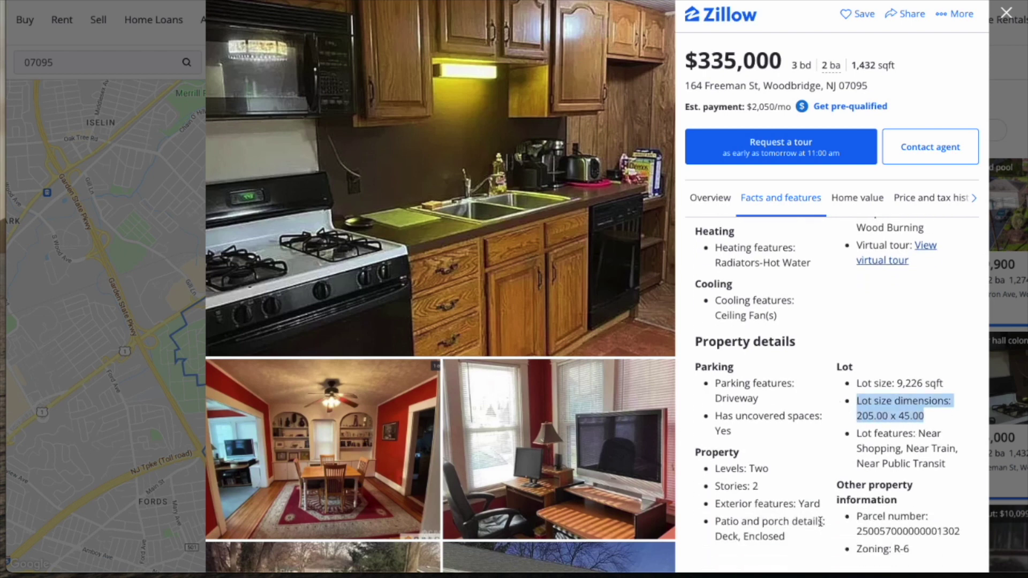
{"action": "scroll", "coordinate": [827, 525], "scroll_direction": "down", "scroll_amount": 3}
{"action": "left_click_drag", "start_coordinate": [937, 403], "coordinate": [844, 405]}
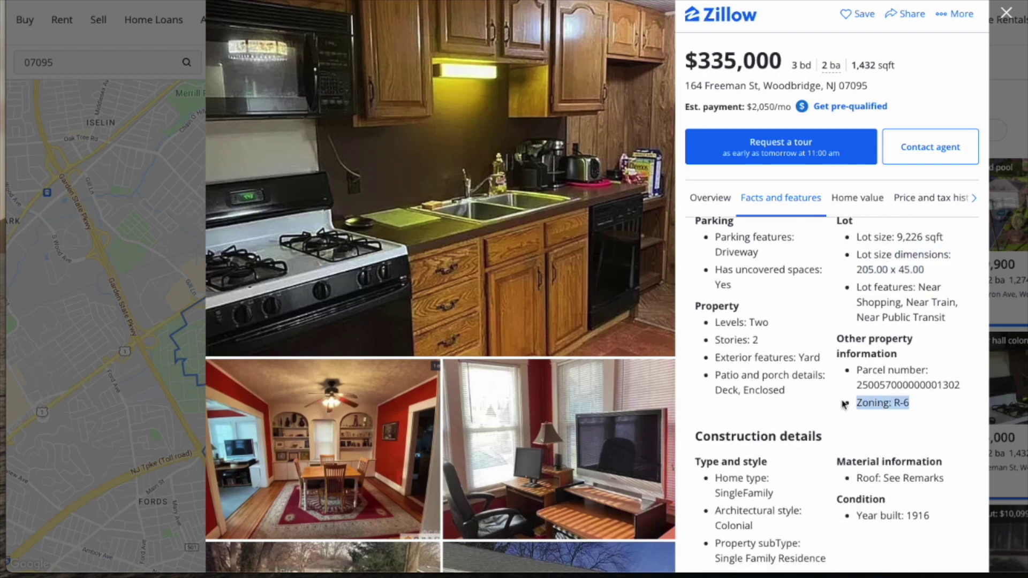